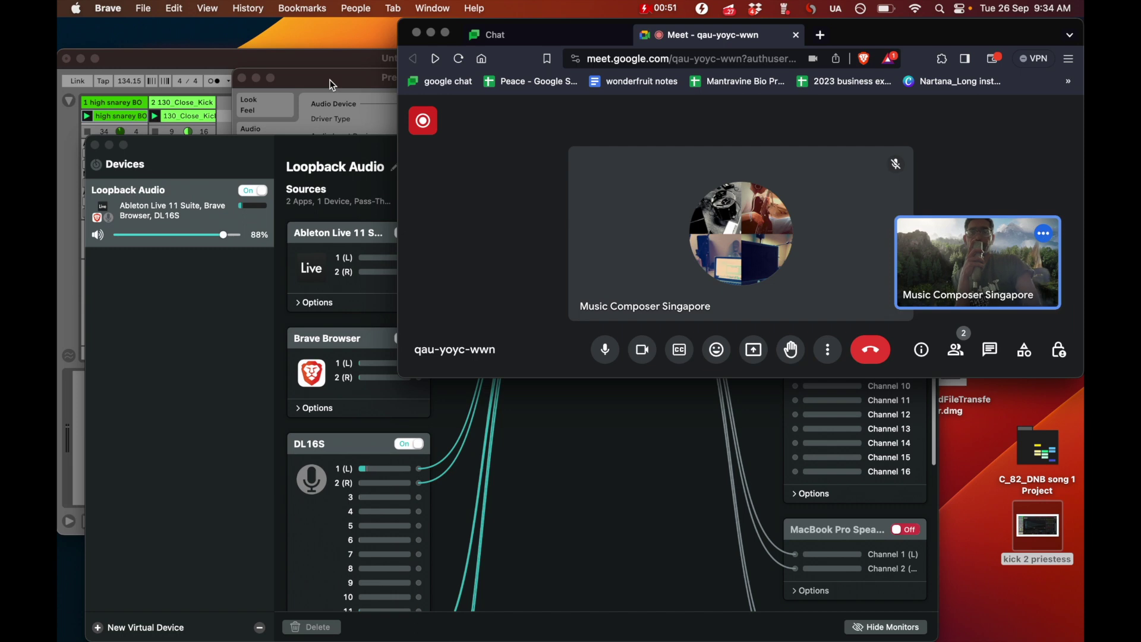
Confirm DL16S stays as Ableton Live's audio output device in its preferences.
left_click(249, 150)
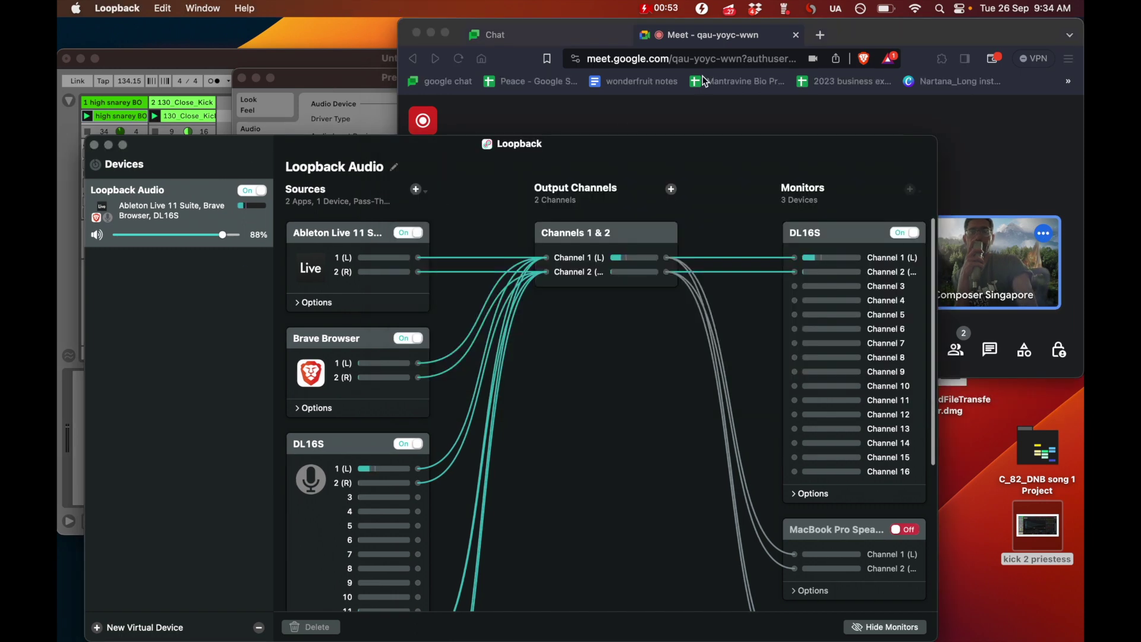
left_click(737, 104)
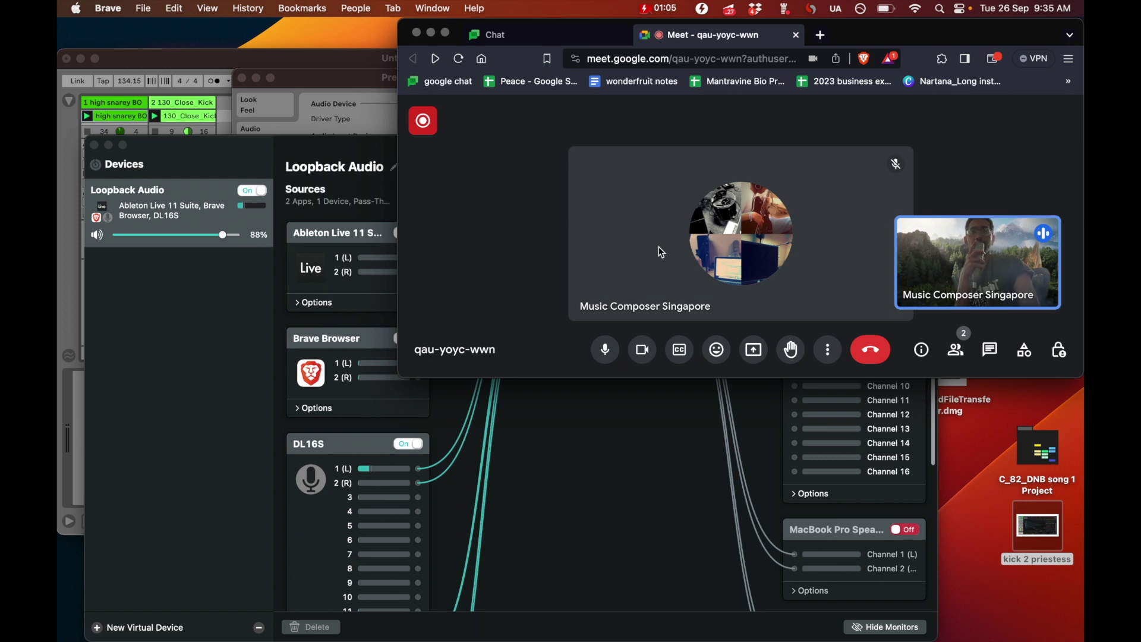
left_click(353, 61)
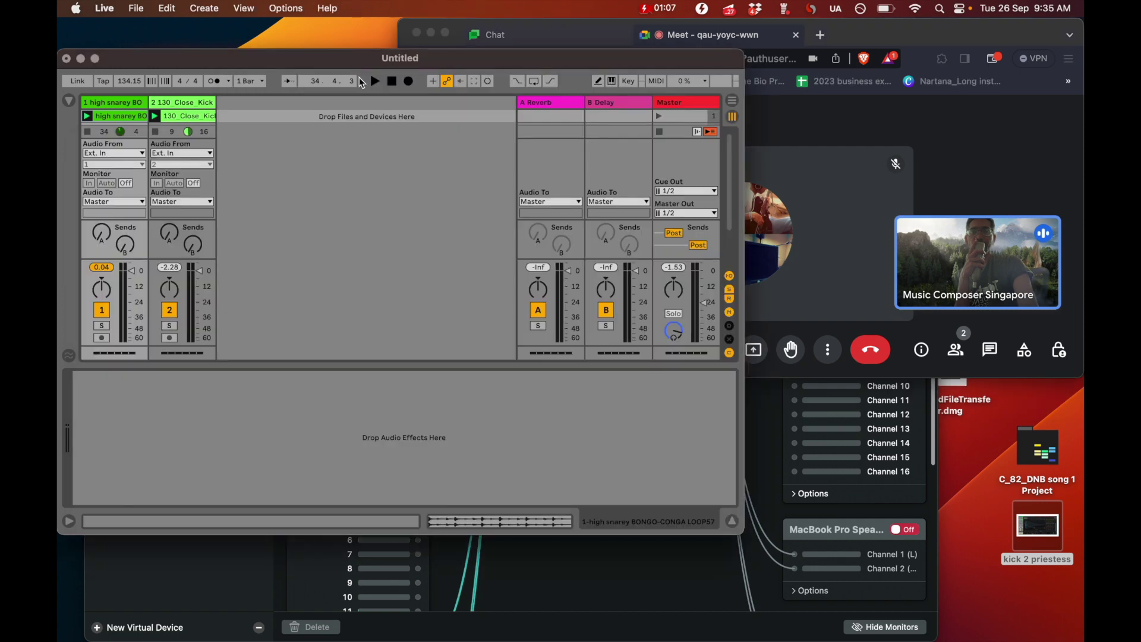
key("super+comma")
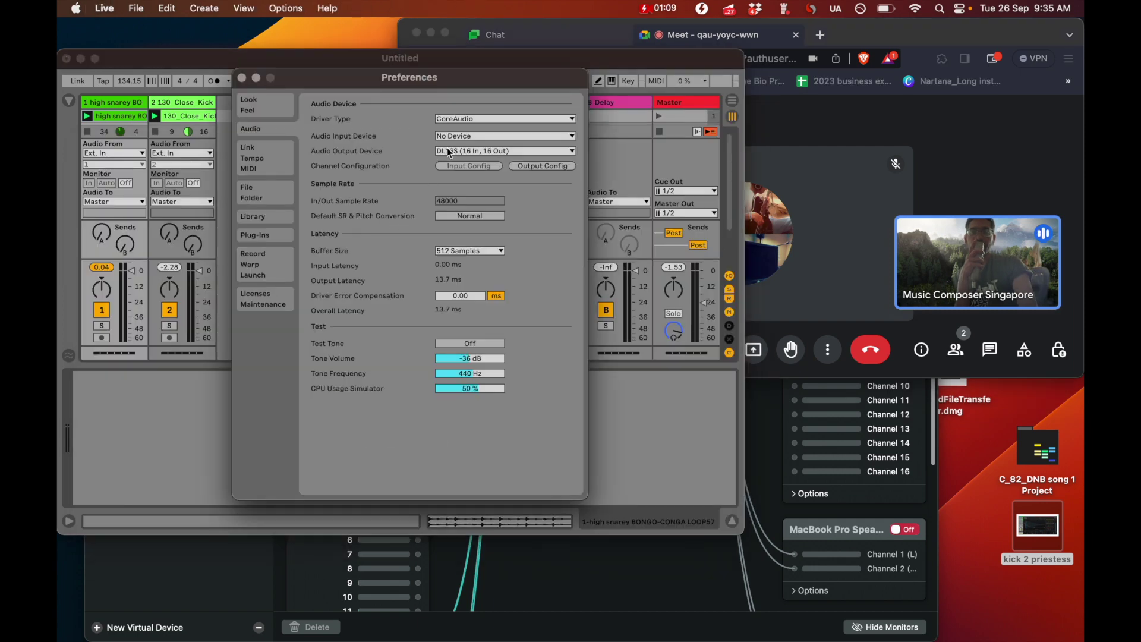
left_click(455, 152)
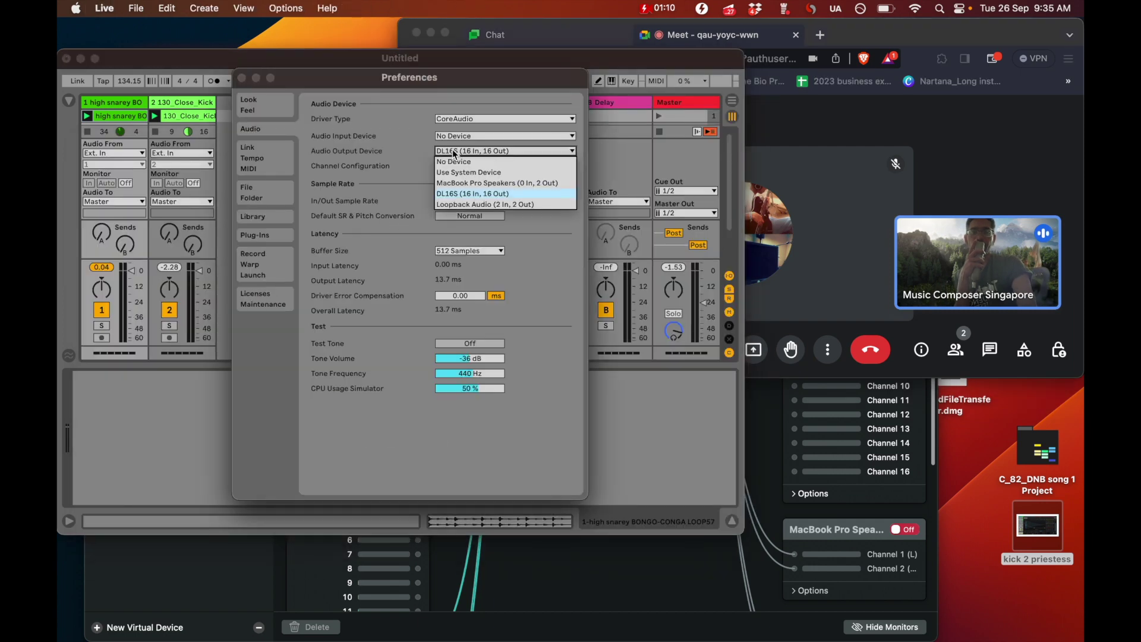
left_click(462, 195)
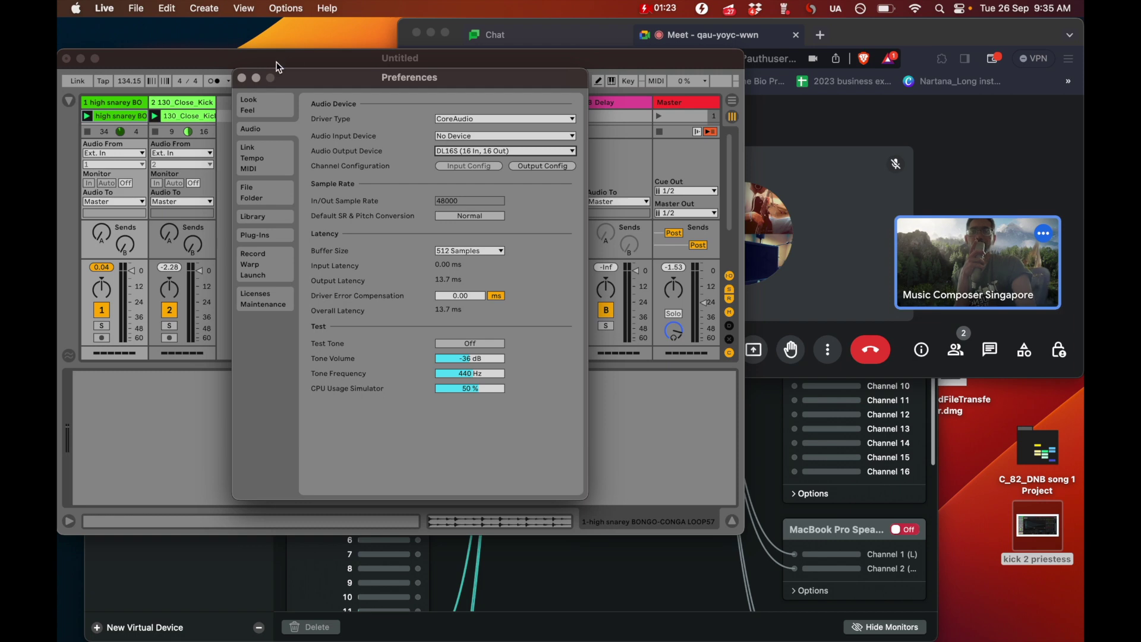
left_click(241, 77)
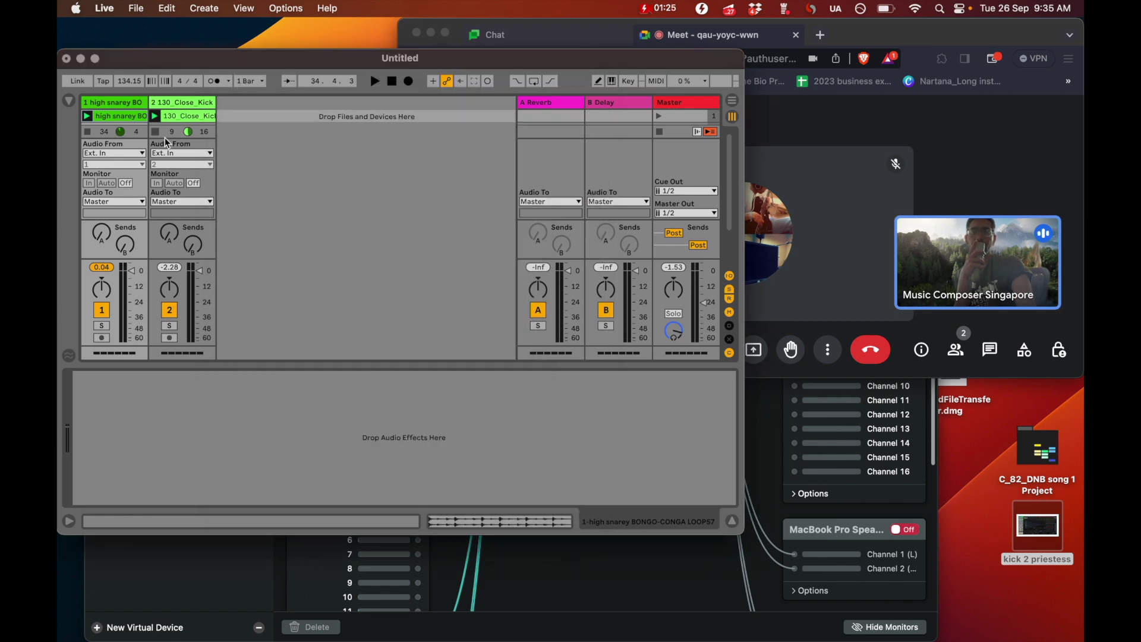
Review Loopback's Sources list and monitors without adding a new source.
left_click(635, 560)
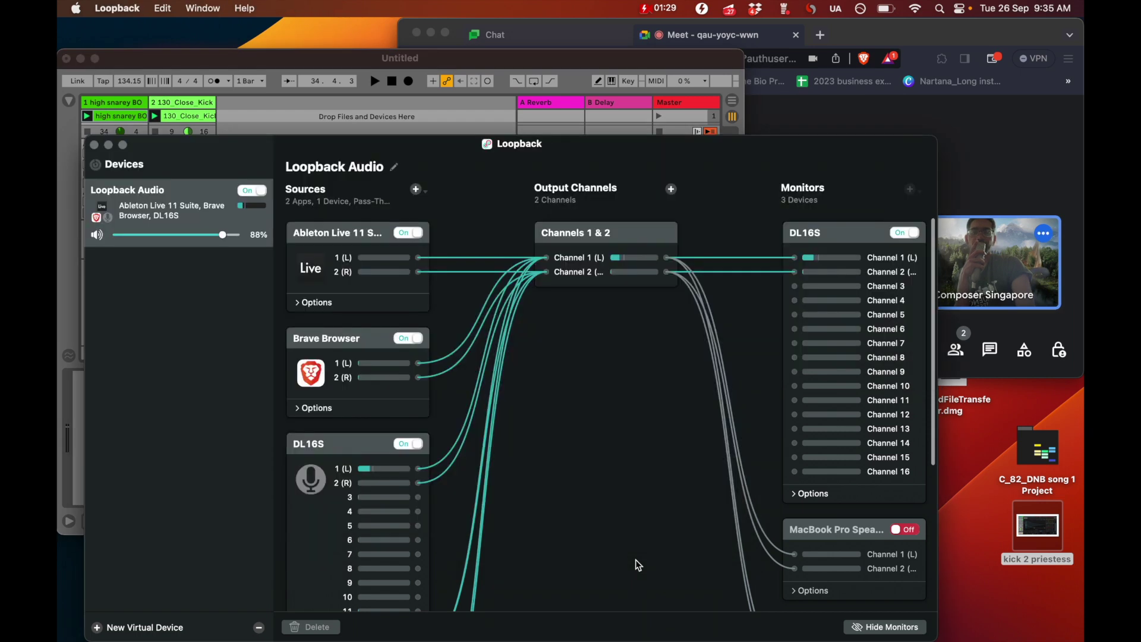
left_click(416, 189)
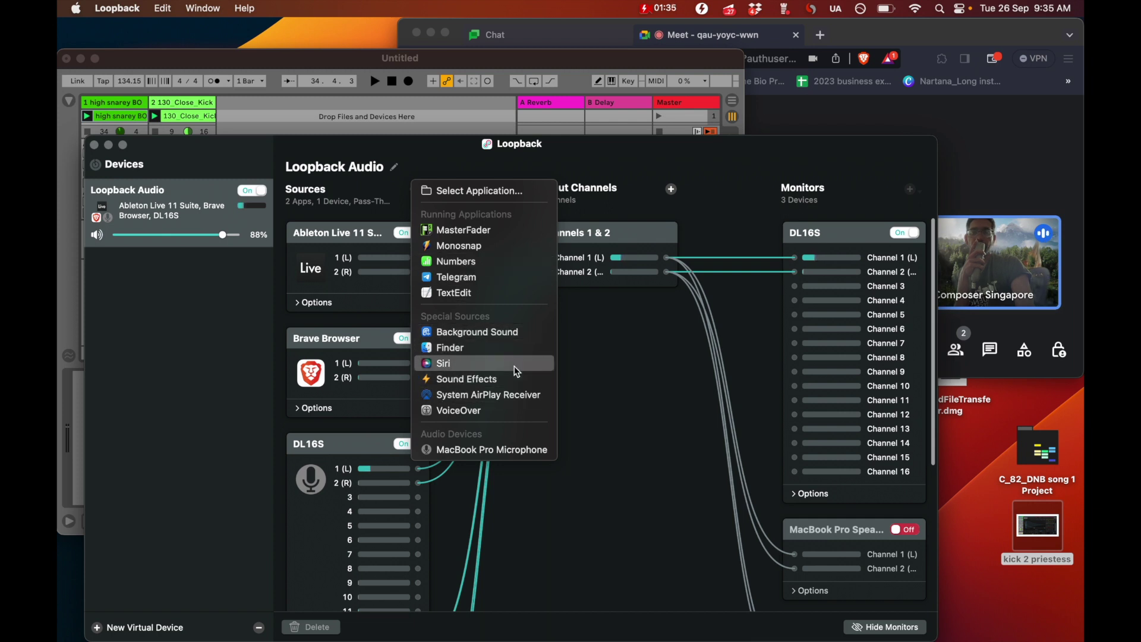
left_click(593, 378)
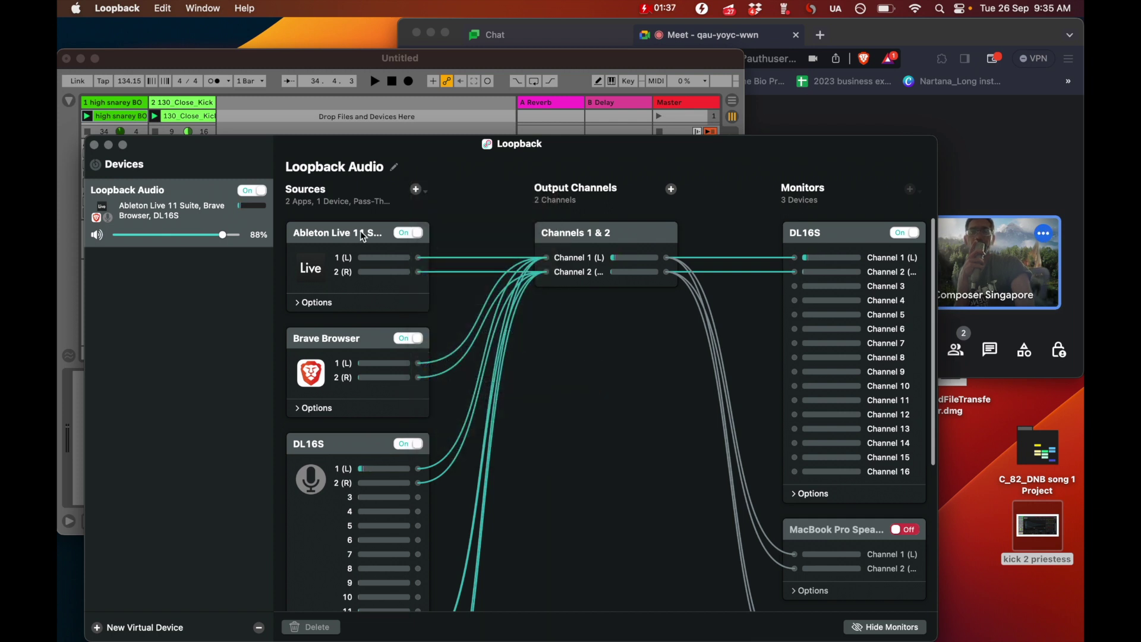
scroll(330, 332, "down", 2)
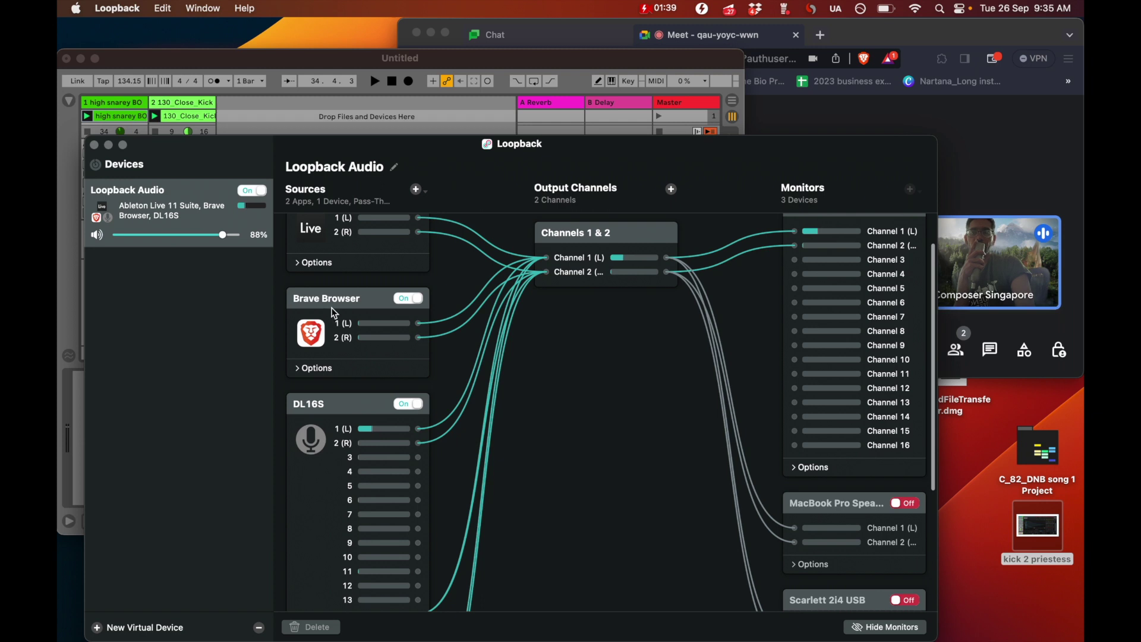
scroll(336, 306, "down", 2)
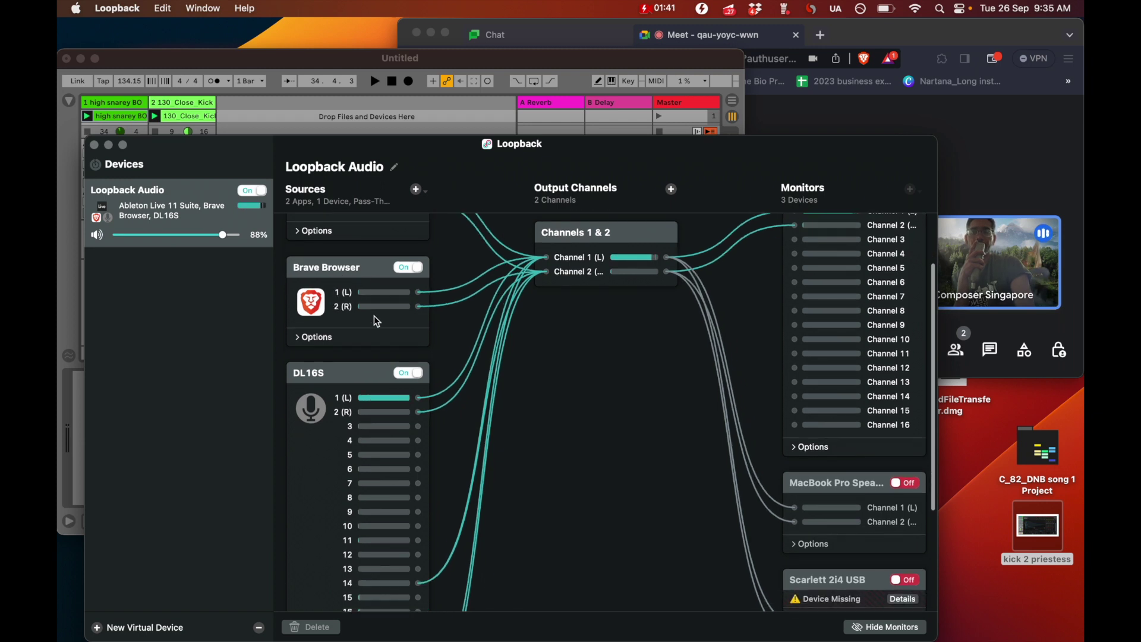
scroll(373, 315, "down", 5)
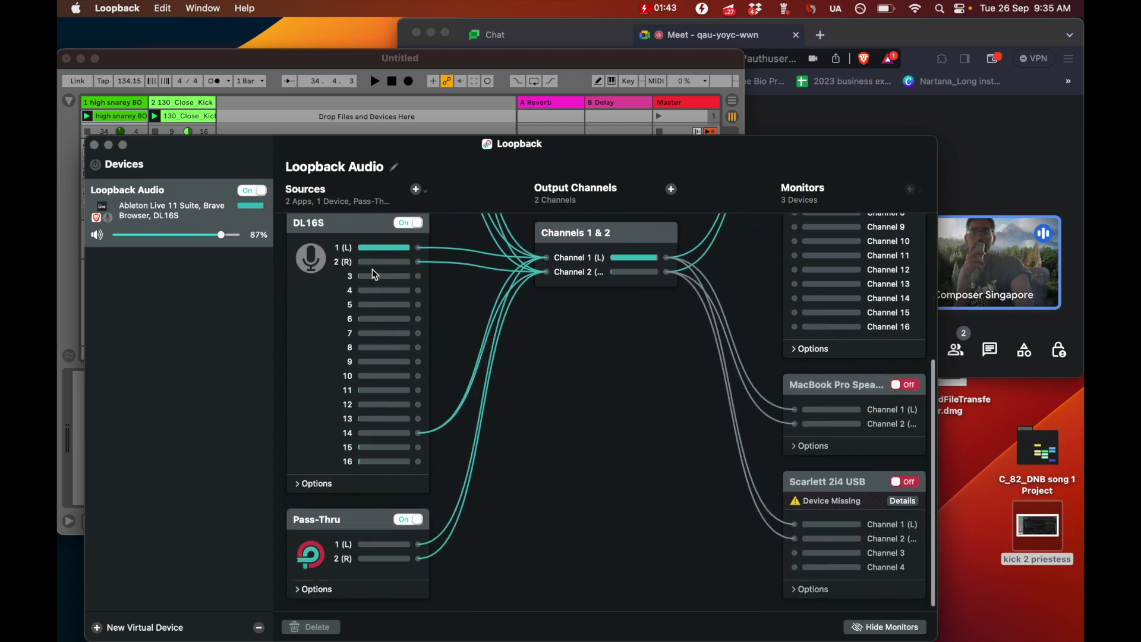
scroll(372, 268, "up", 2)
scroll(351, 344, "up", 2)
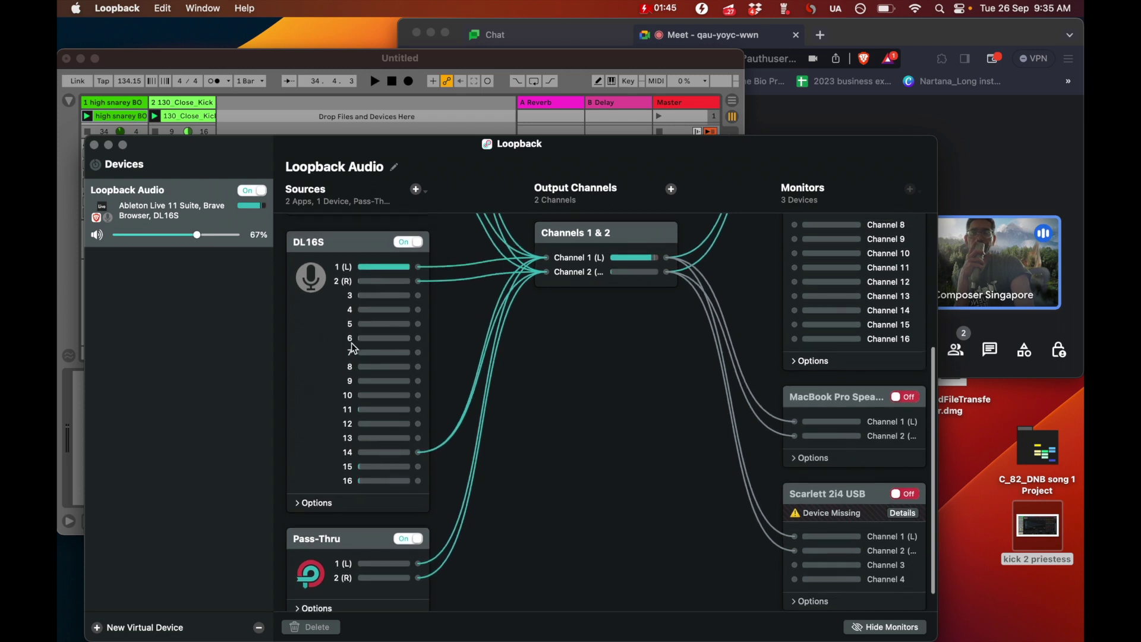
scroll(351, 344, "up", 5)
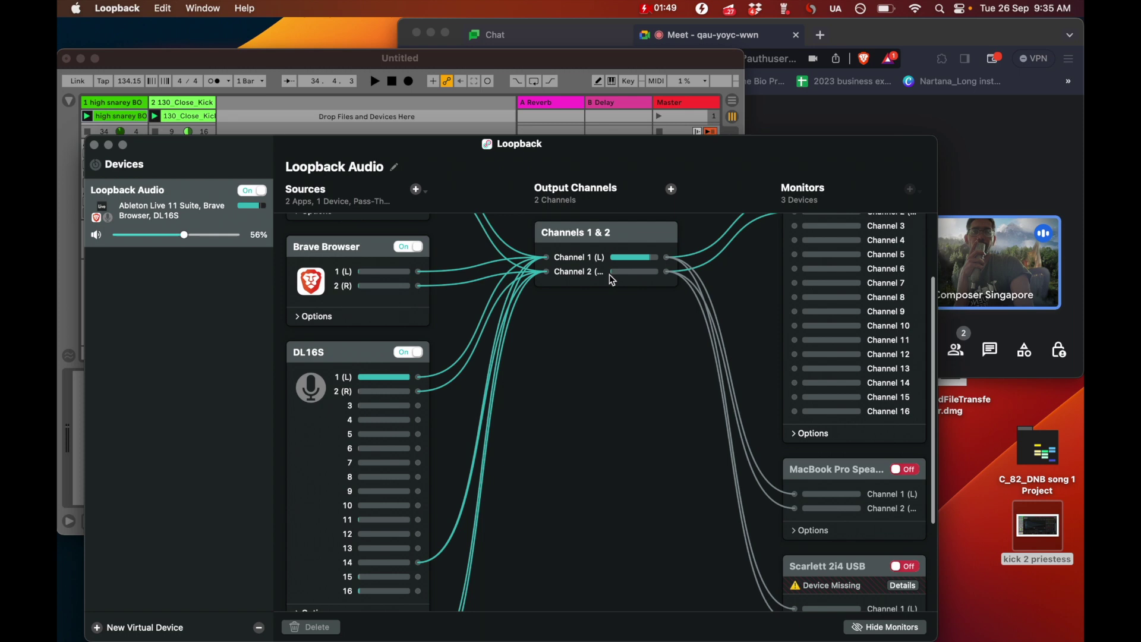
Wire DL16S channel 2 (R) into the Loopback Audio output channels.
left_click_drag(418, 391, 547, 272)
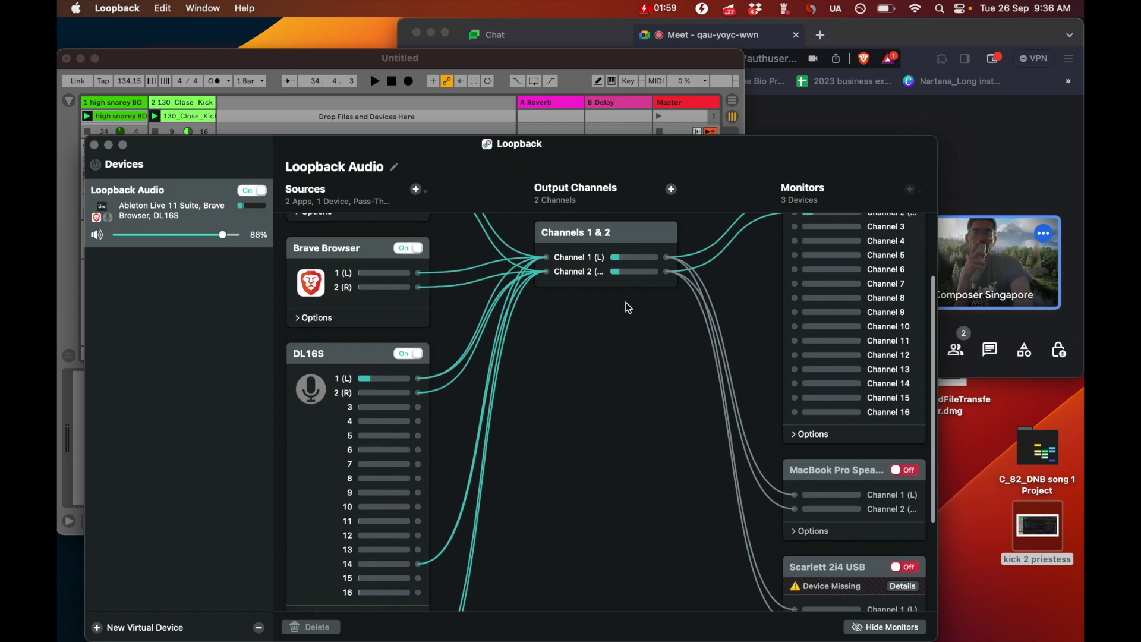
scroll(628, 308, "up", 3)
scroll(804, 322, "down", 5)
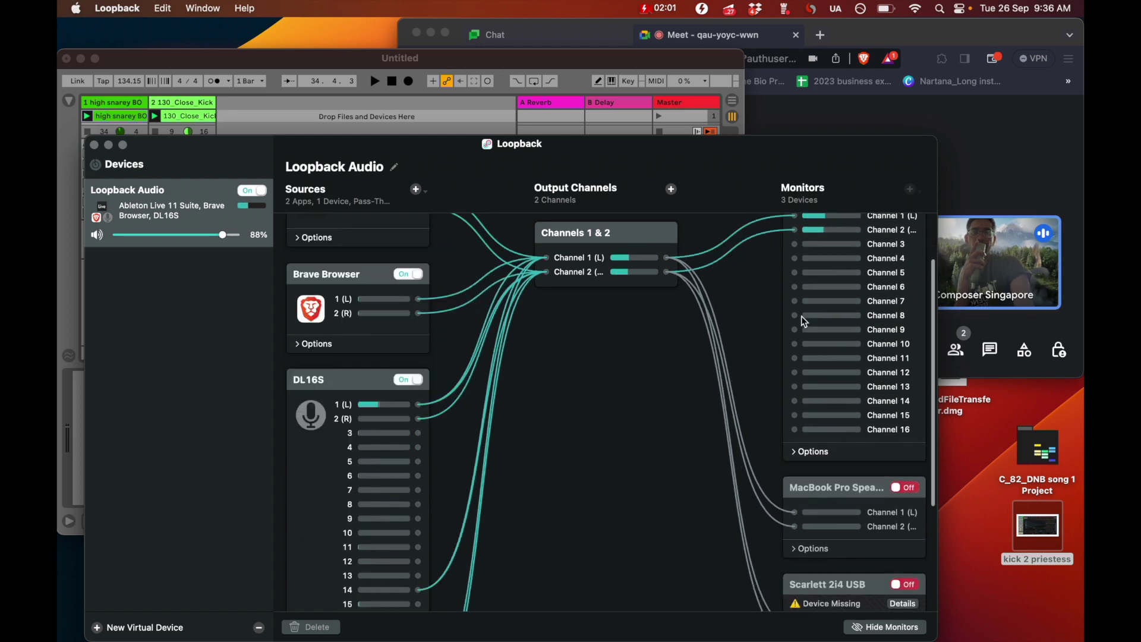
scroll(408, 526, "up", 5)
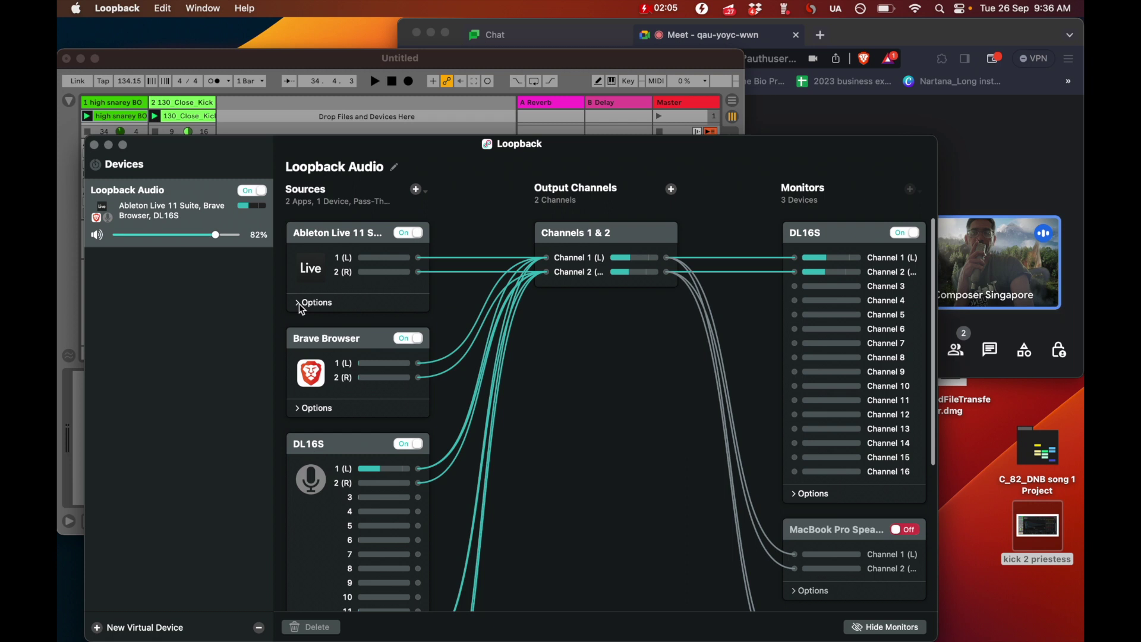
Expand and collapse the Ableton Live source's extra options in Loopback.
left_click(299, 303)
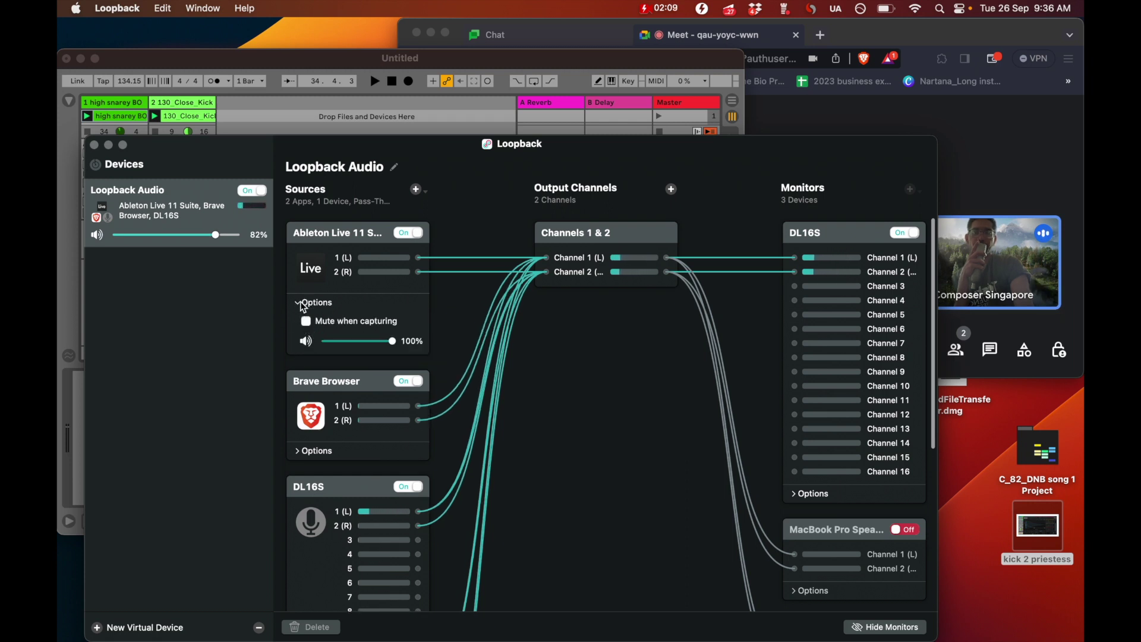
left_click(300, 303)
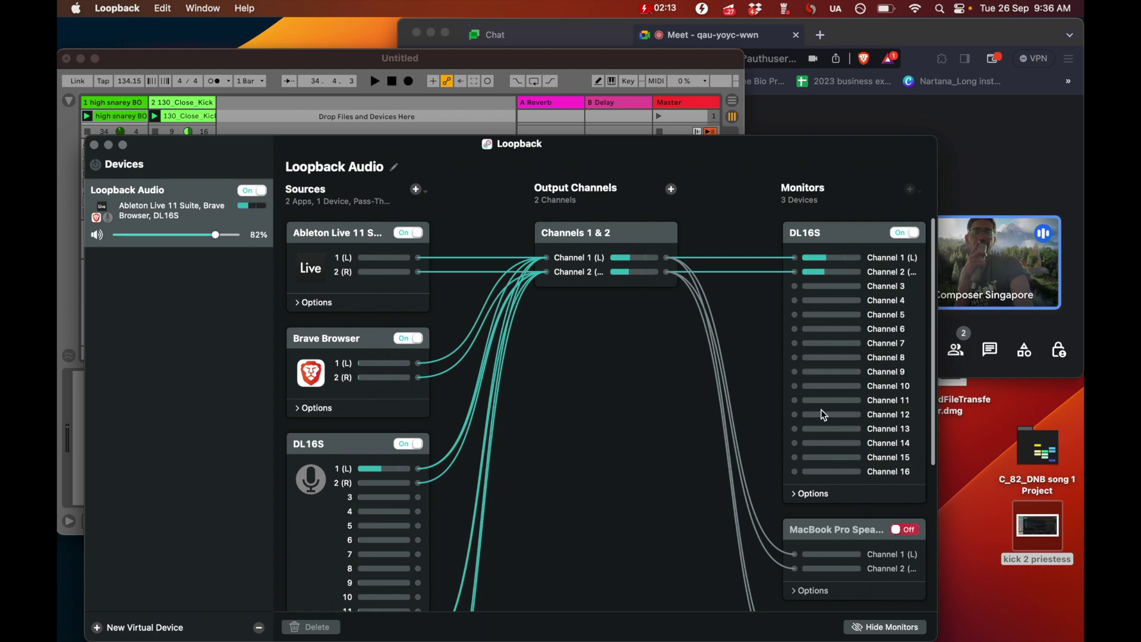
scroll(823, 415, "down", 5)
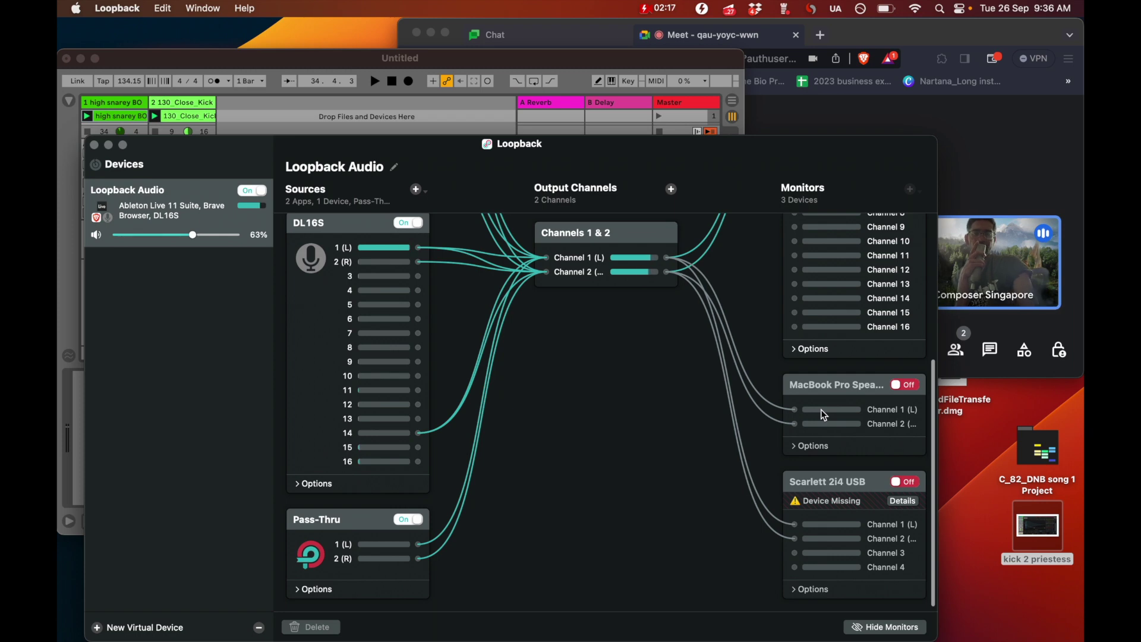
Switch the MacBook Pro Speakers monitor on, then back off, and return to Meet.
left_click(908, 388)
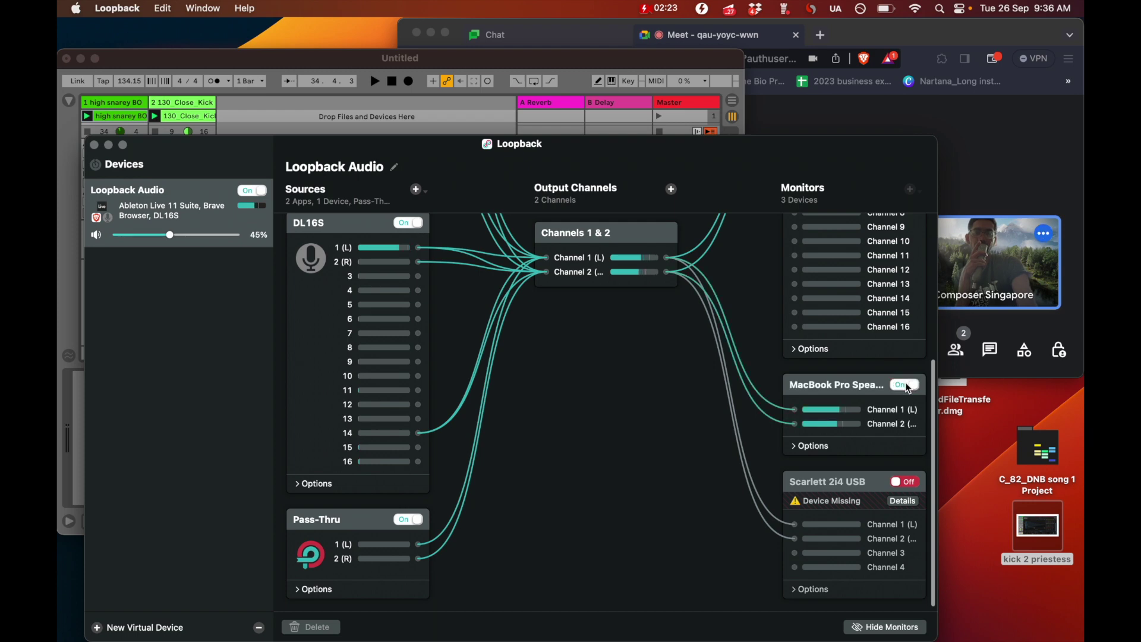
left_click(907, 388)
scroll(908, 388, "up", 5)
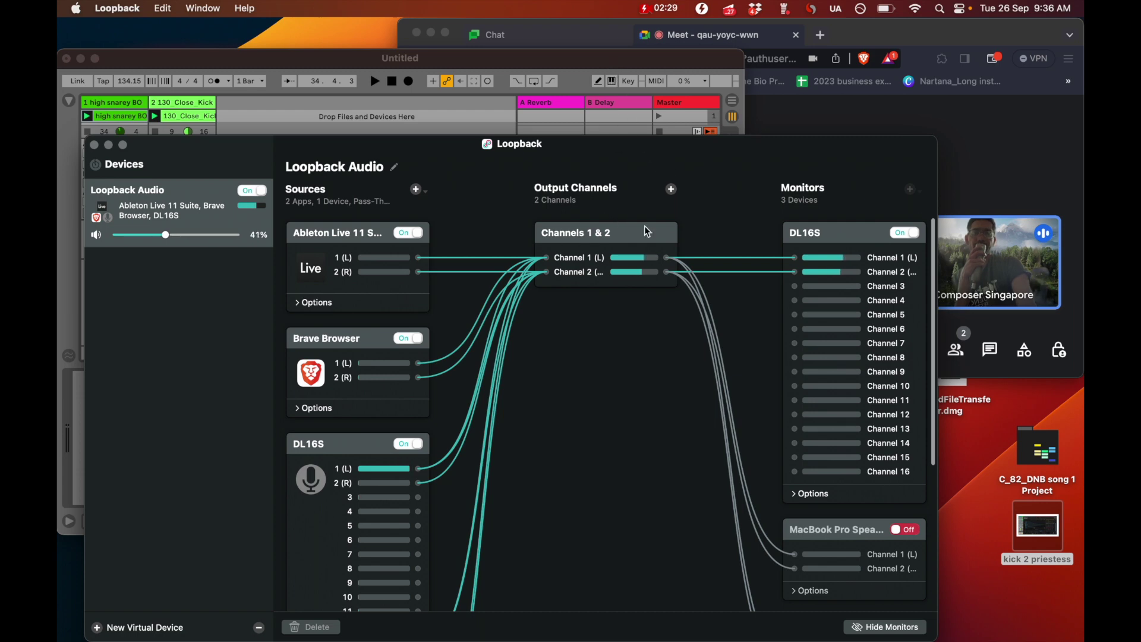
left_click(865, 119)
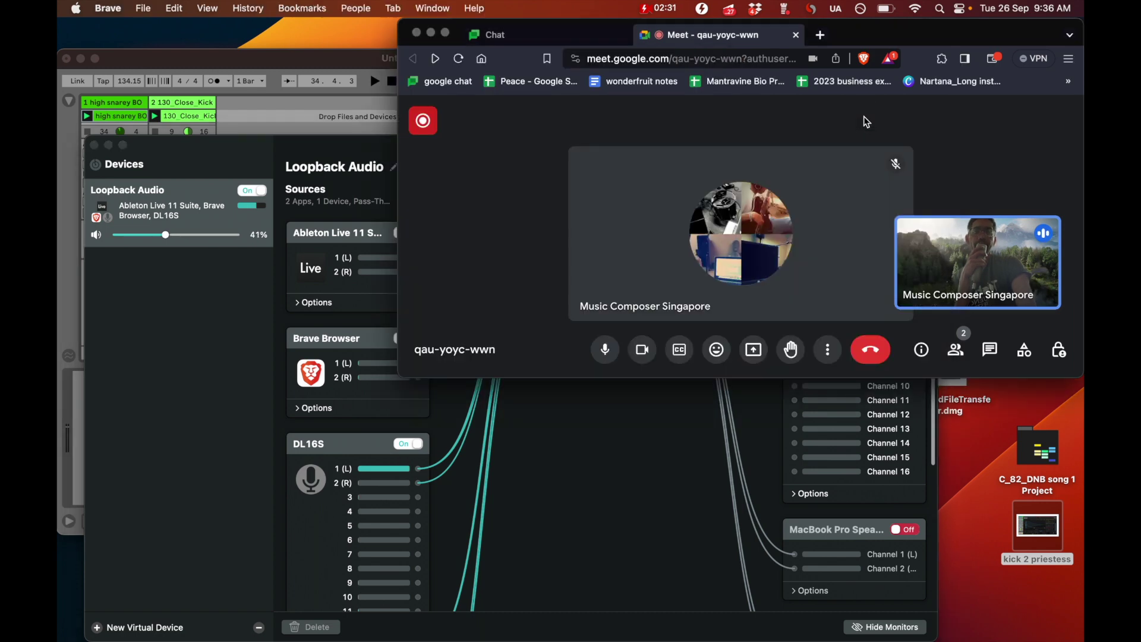
Open Google Meet's Settings and enlarge the browser window to show all audio options.
left_click(830, 355)
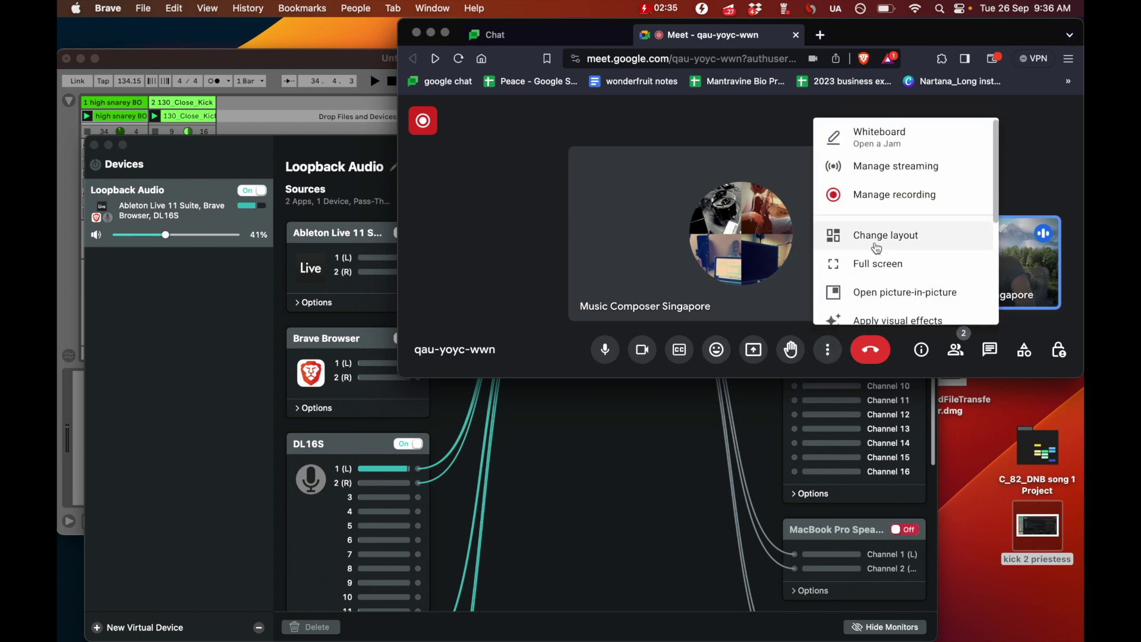
scroll(876, 266, "down", 3)
left_click(879, 303)
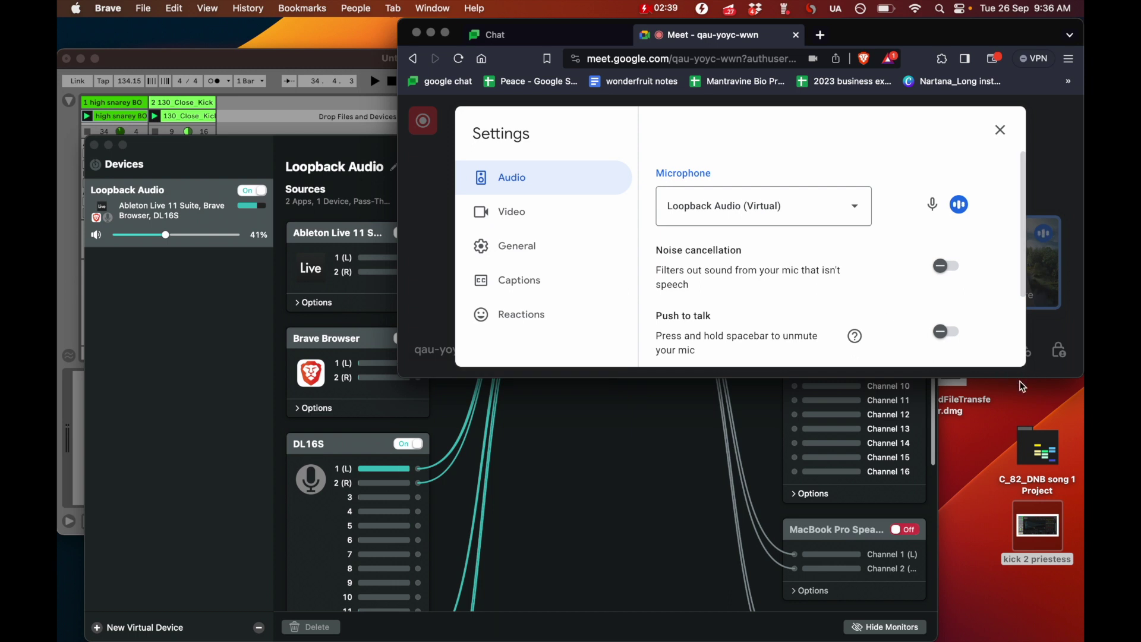
left_click_drag(1019, 378, 1016, 604)
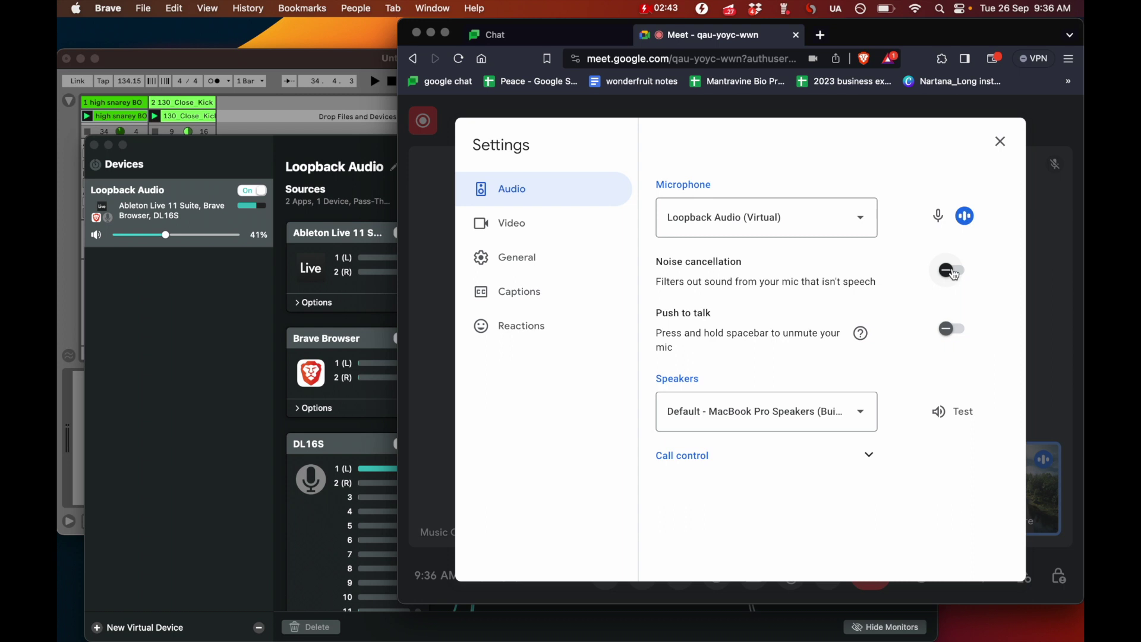
Keep Loopback Audio (Virtual) as the microphone and leave noise cancellation off.
left_click(857, 215)
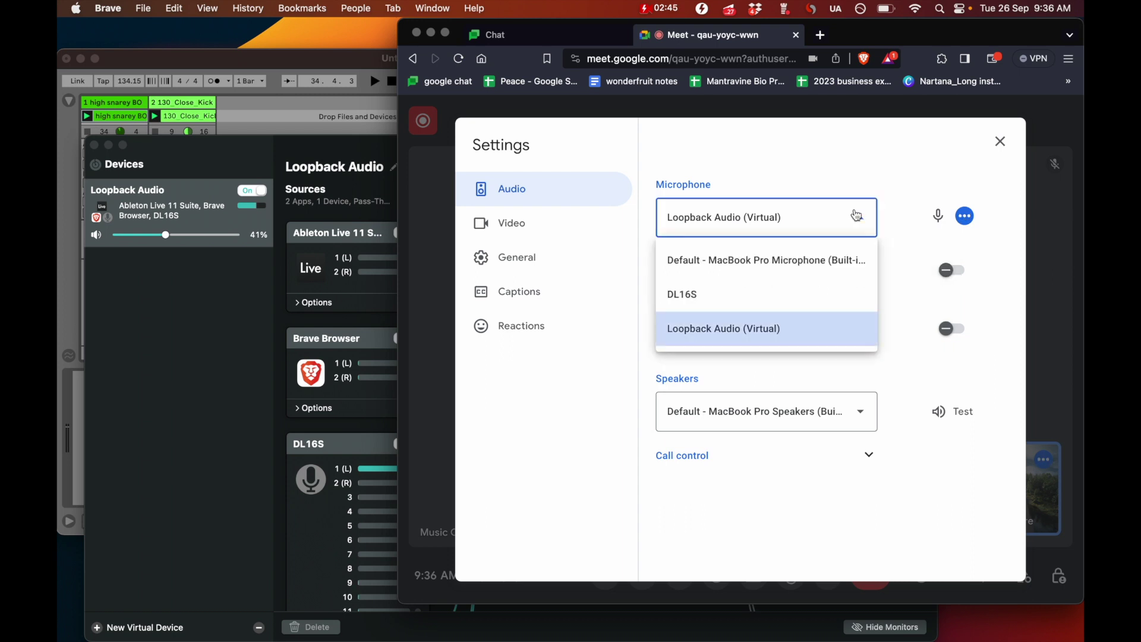
left_click(857, 215)
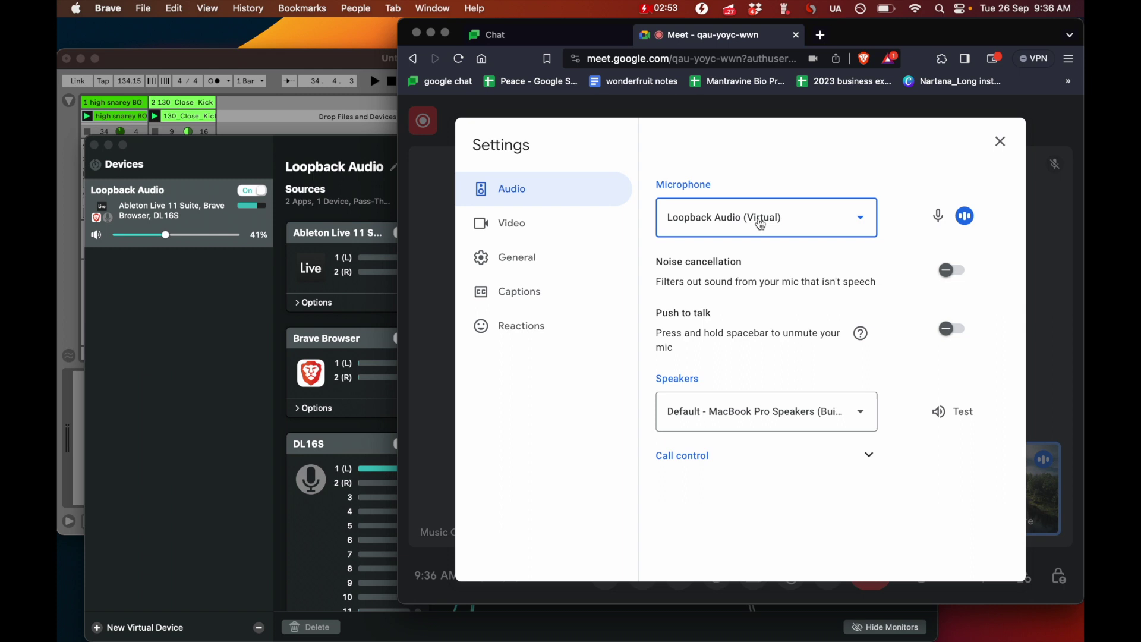
left_click(949, 283)
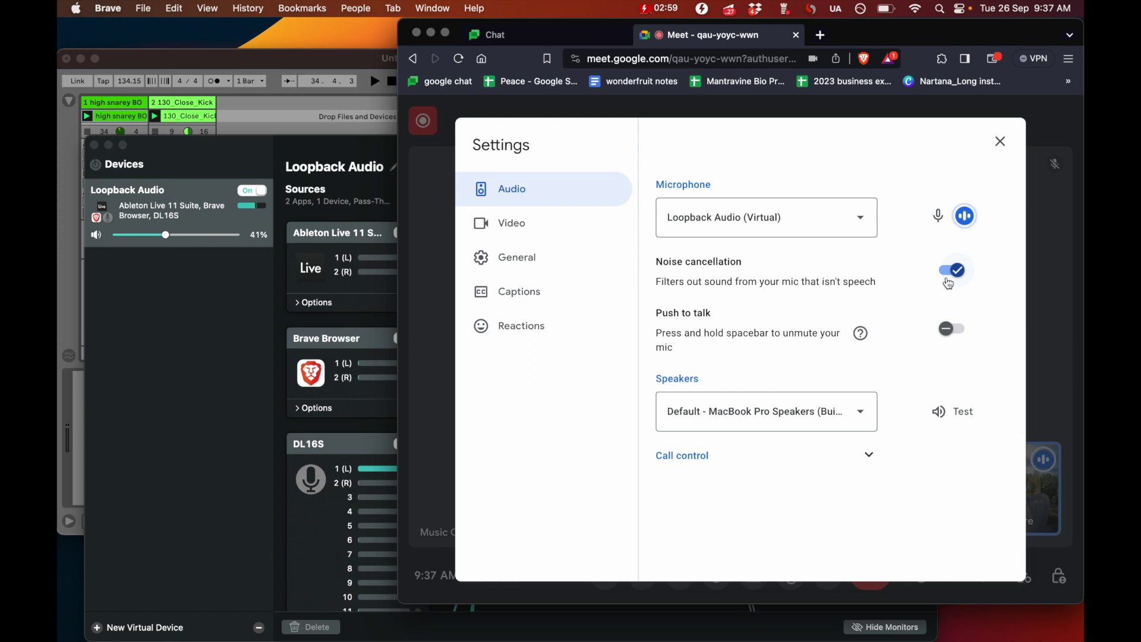
left_click(949, 283)
Start Ableton Live playback and check its signal on Loopback's Sources and Monitors meters.
left_click(194, 434)
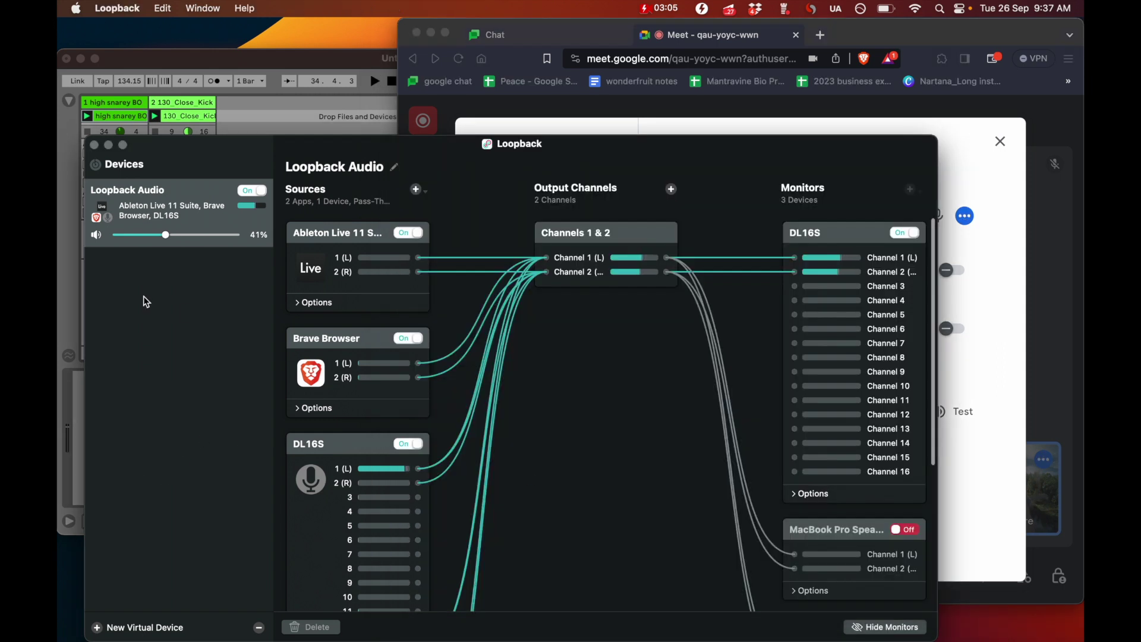
left_click(266, 57)
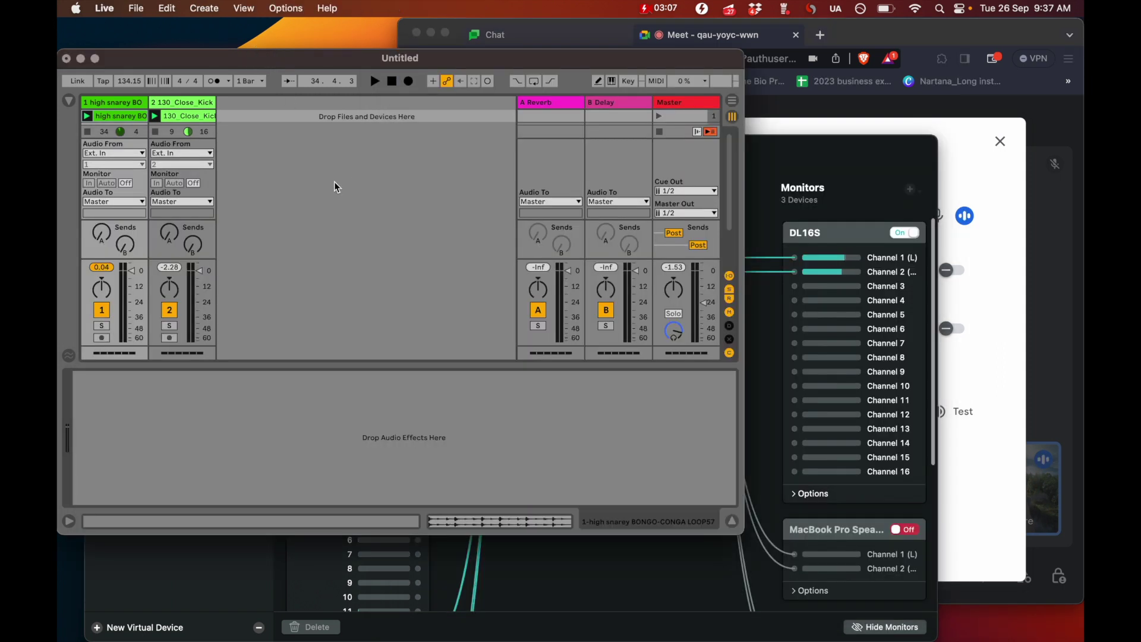
key("space")
left_click(668, 580)
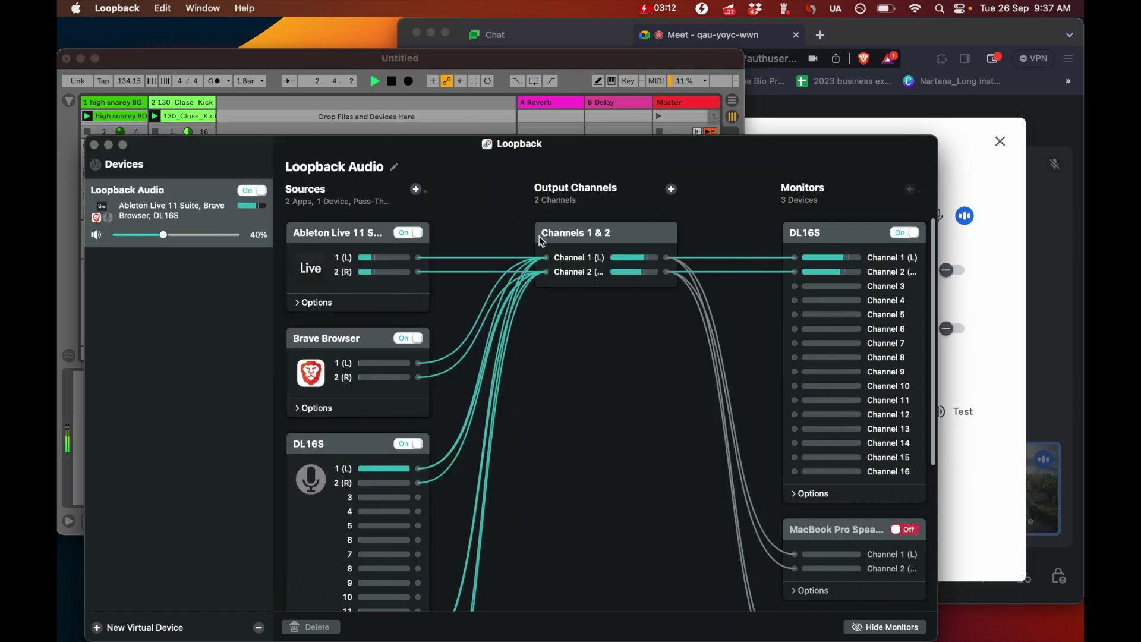
scroll(576, 450, "down", 3)
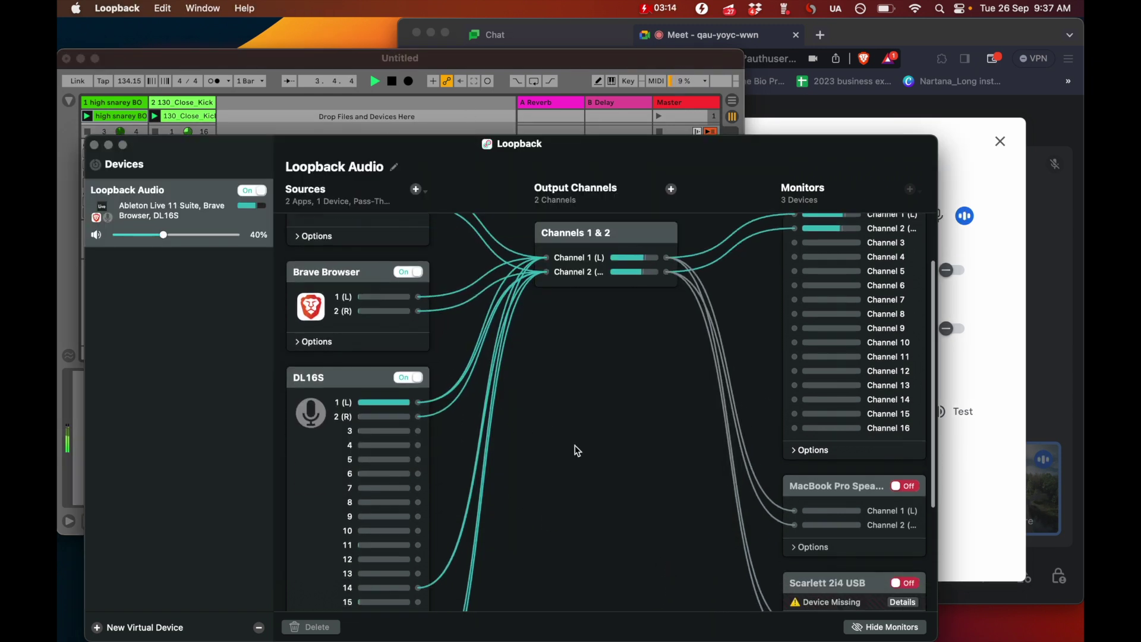
scroll(575, 445, "down", 3)
scroll(575, 444, "up", 5)
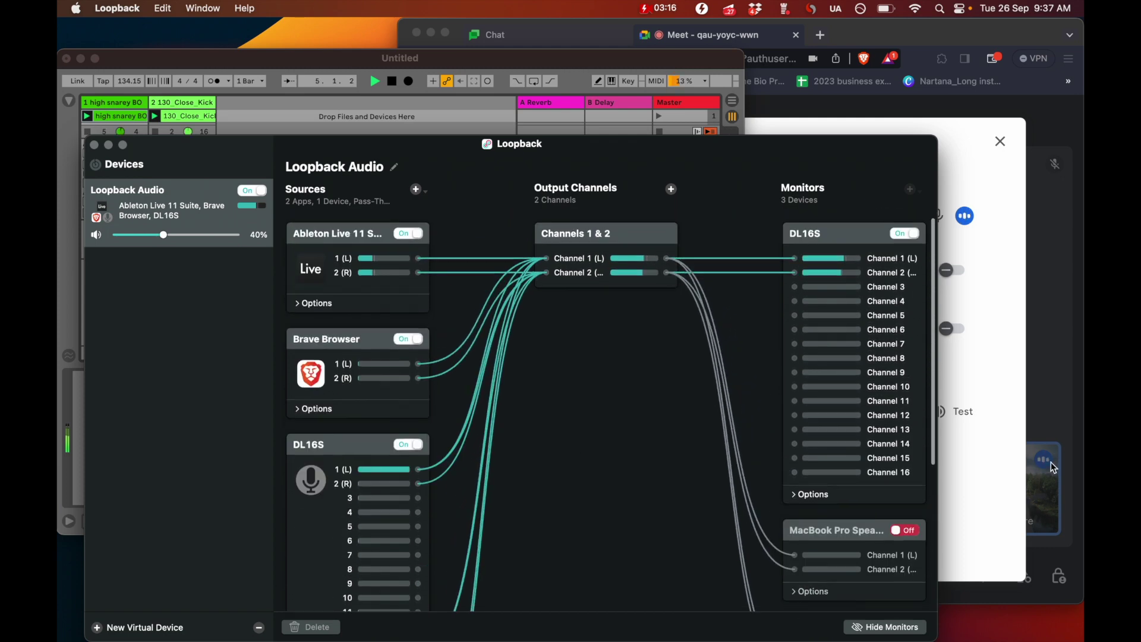
Close Google Meet's Settings dialog to get back to the call view.
left_click(1053, 360)
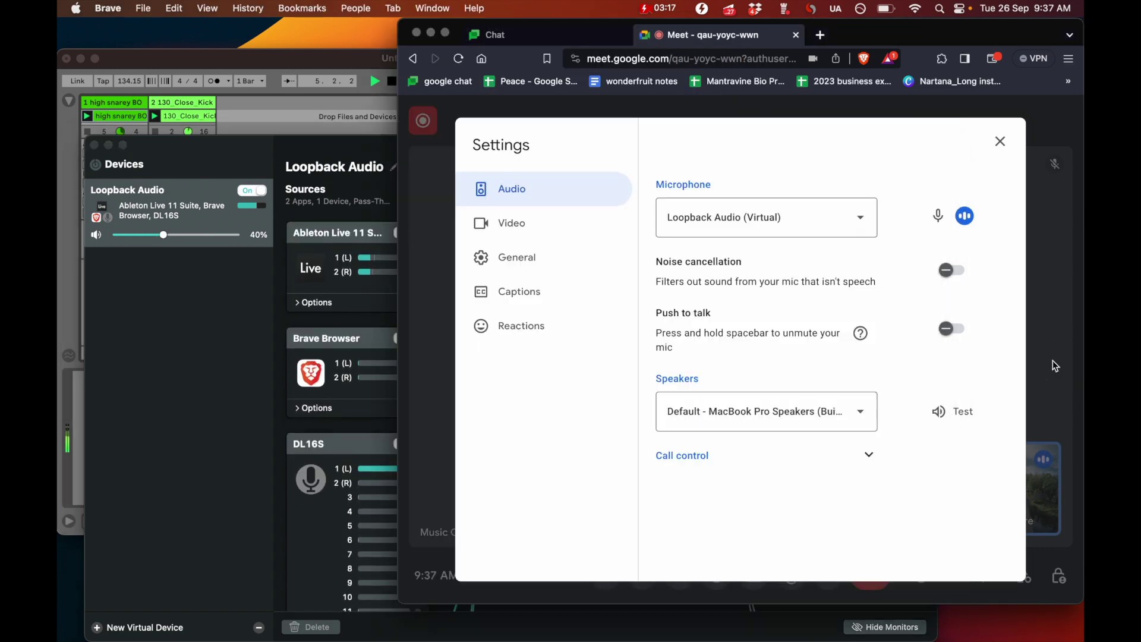
left_click(999, 142)
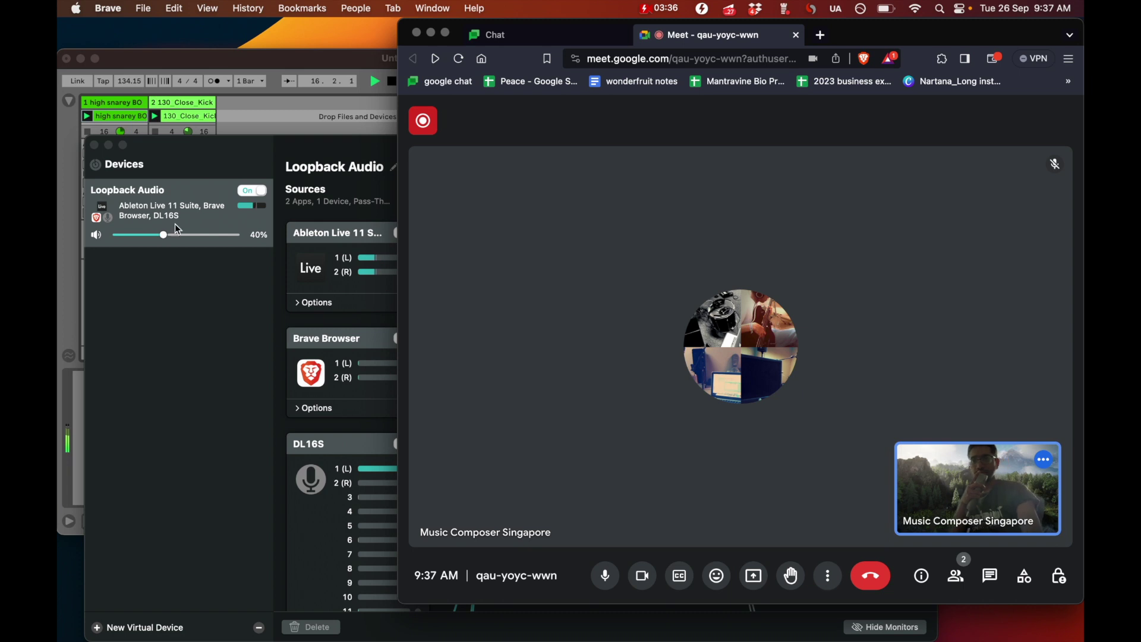
Raise Ableton Live's Master volume fader from about -22 dB to above 0 dB.
left_click(254, 65)
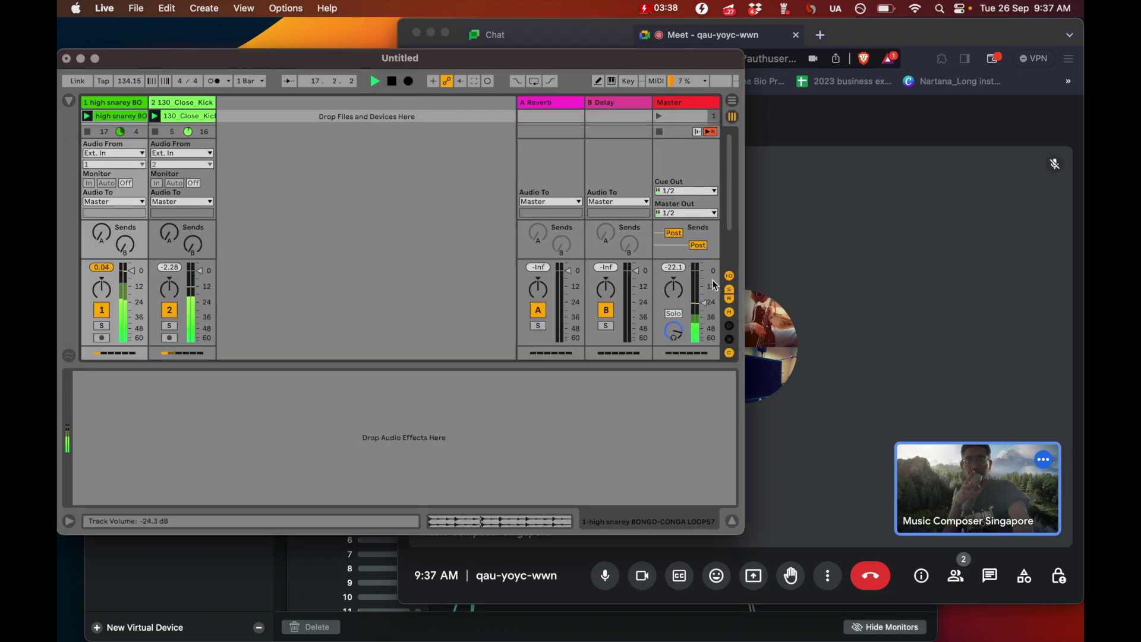
left_click_drag(703, 303, 703, 269)
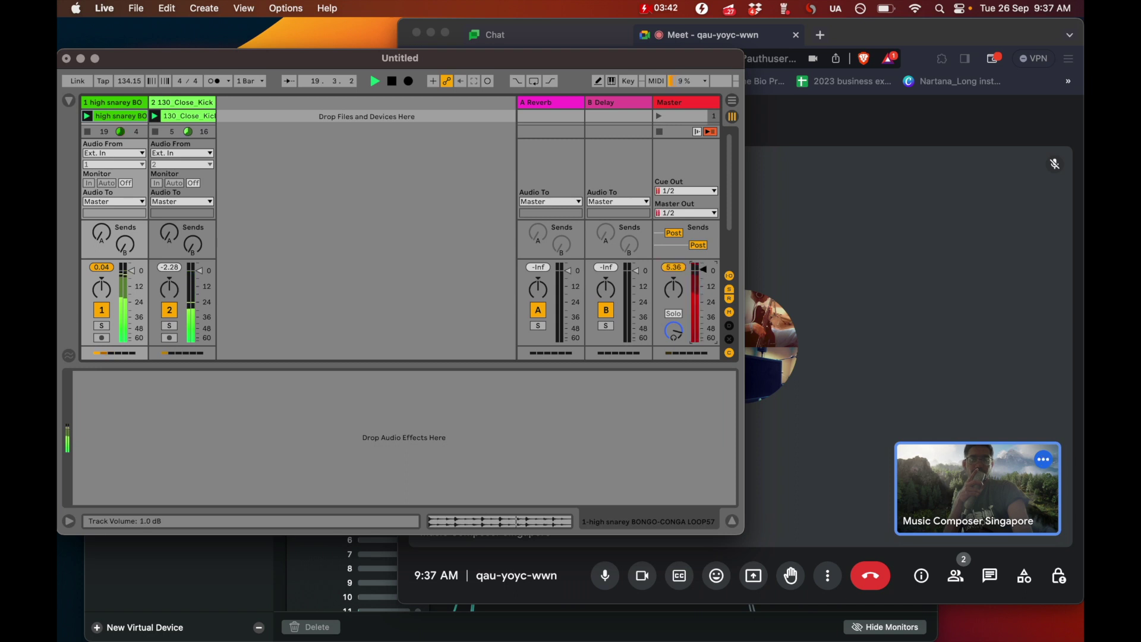